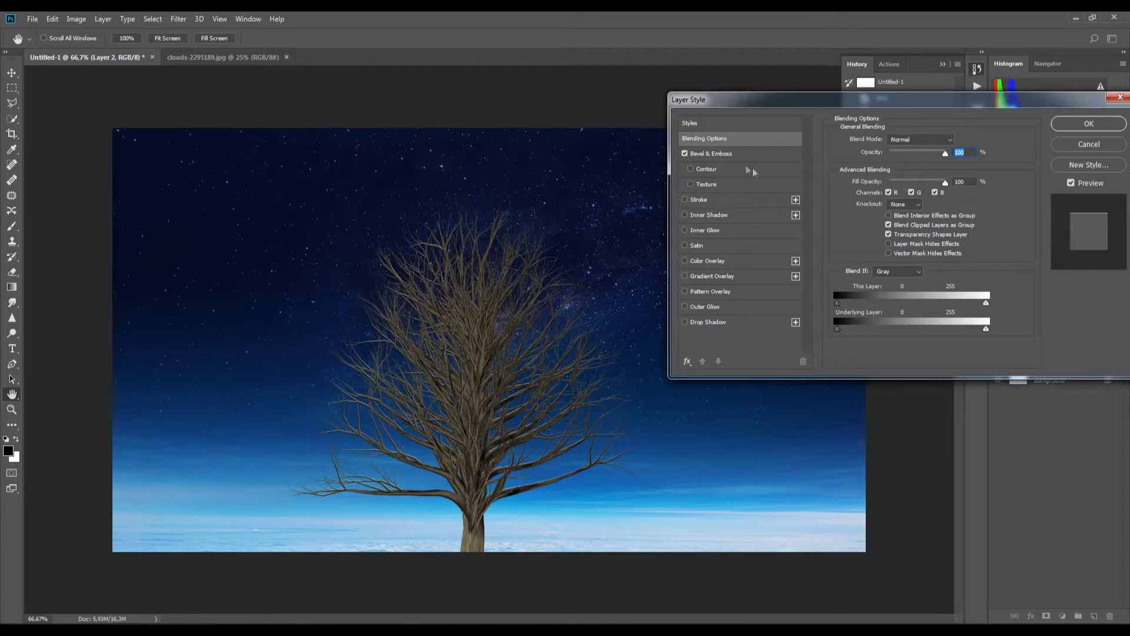
# Bevel the tree with 199% depth, 9 px size, 2 px soften, 71% highlight and 57% shadow opacity, and shift it to the canvas's right side.
pyautogui.moveTo(897, 169); pyautogui.dragTo(902, 193)
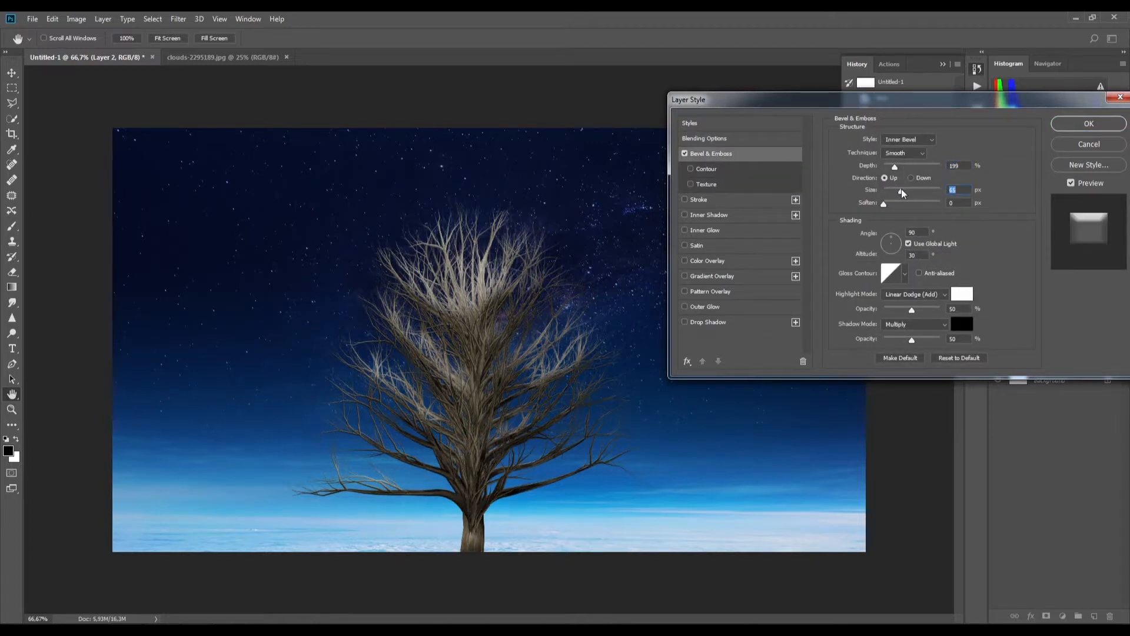
pyautogui.click(896, 203)
pyautogui.moveTo(897, 205)
pyautogui.mouseDown()
pyautogui.moveTo(912, 204)
pyautogui.moveTo(890, 192)
pyautogui.moveTo(906, 191)
pyautogui.moveTo(884, 193)
pyautogui.moveTo(940, 205)
pyautogui.moveTo(889, 207)
pyautogui.mouseUp()
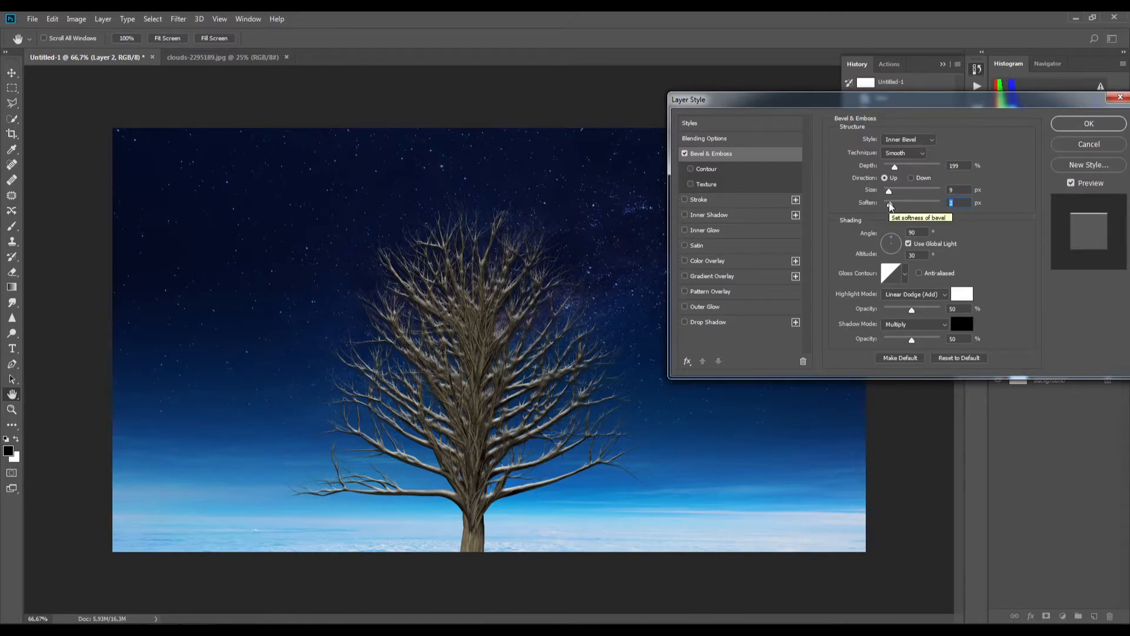
pyautogui.moveTo(912, 311)
pyautogui.mouseDown()
pyautogui.moveTo(940, 319)
pyautogui.moveTo(884, 317)
pyautogui.moveTo(924, 318)
pyautogui.moveTo(912, 341)
pyautogui.moveTo(889, 341)
pyautogui.moveTo(941, 341)
pyautogui.moveTo(890, 335)
pyautogui.moveTo(933, 335)
pyautogui.moveTo(916, 338)
pyautogui.mouseUp()
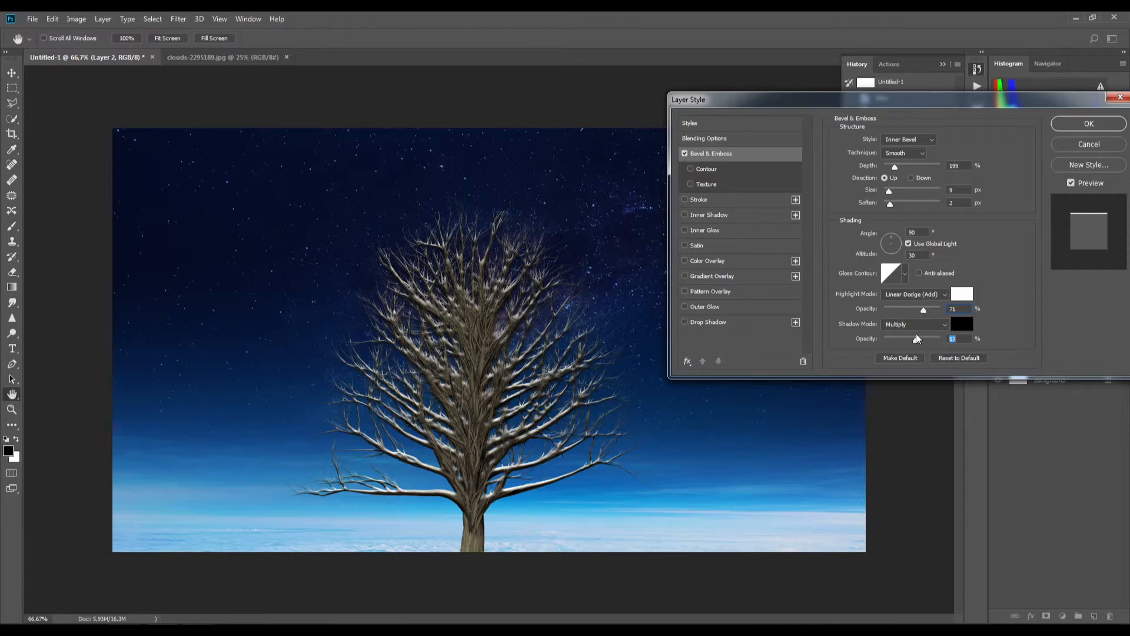
pyautogui.click(1089, 124)
pyautogui.moveTo(524, 355); pyautogui.dragTo(726, 352)
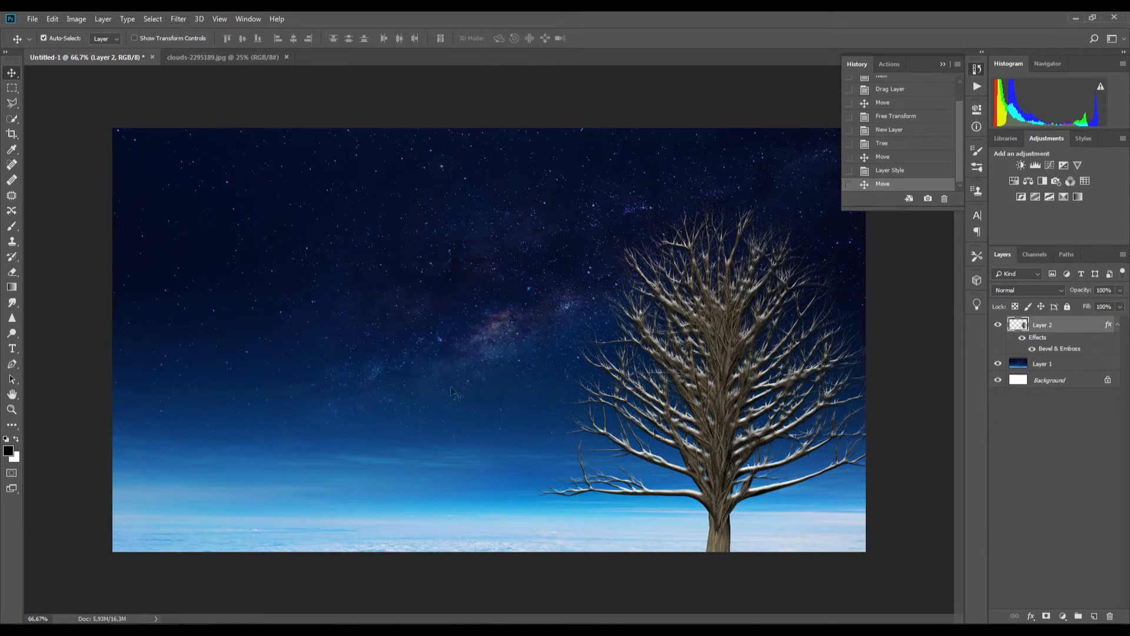
# On a new layer, stamp a black bare tree at the canvas's left side with the tree1 brush at 1102 px.
pyautogui.click(1094, 616)
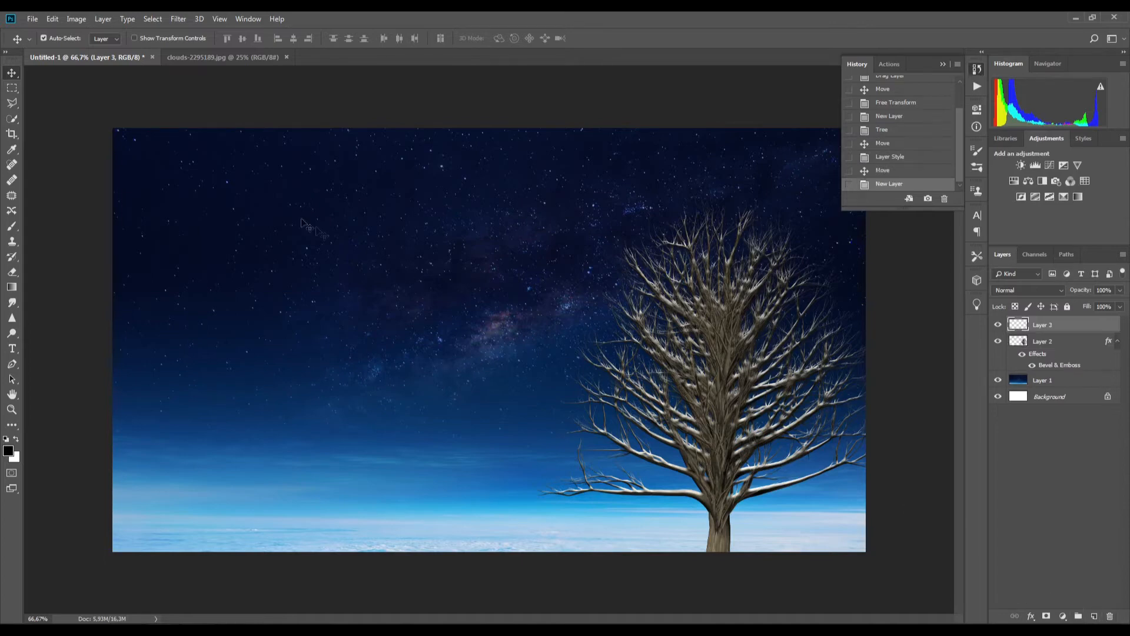
pyautogui.click(12, 226)
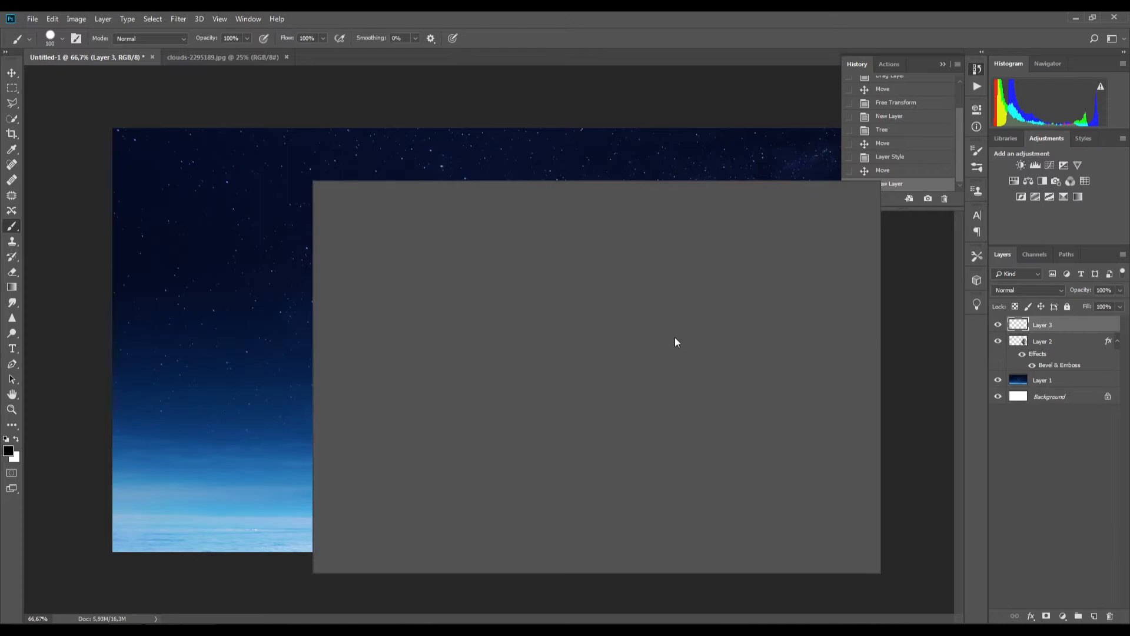
pyautogui.moveTo(854, 302); pyautogui.dragTo(853, 345)
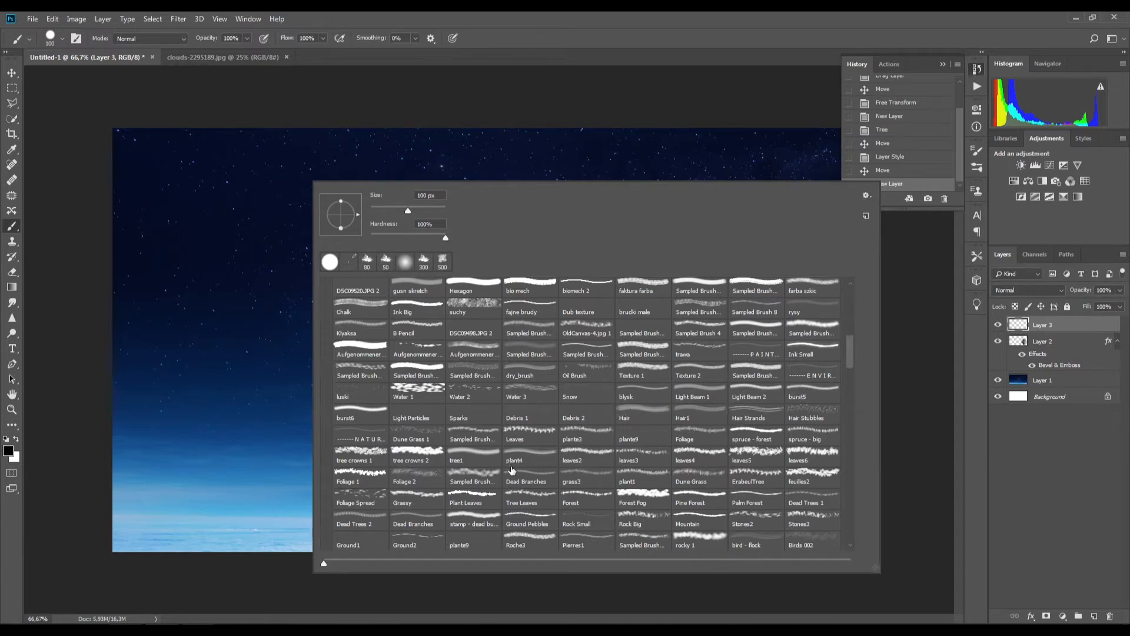
pyautogui.scroll(-1, 511, 466)
pyautogui.click(477, 454)
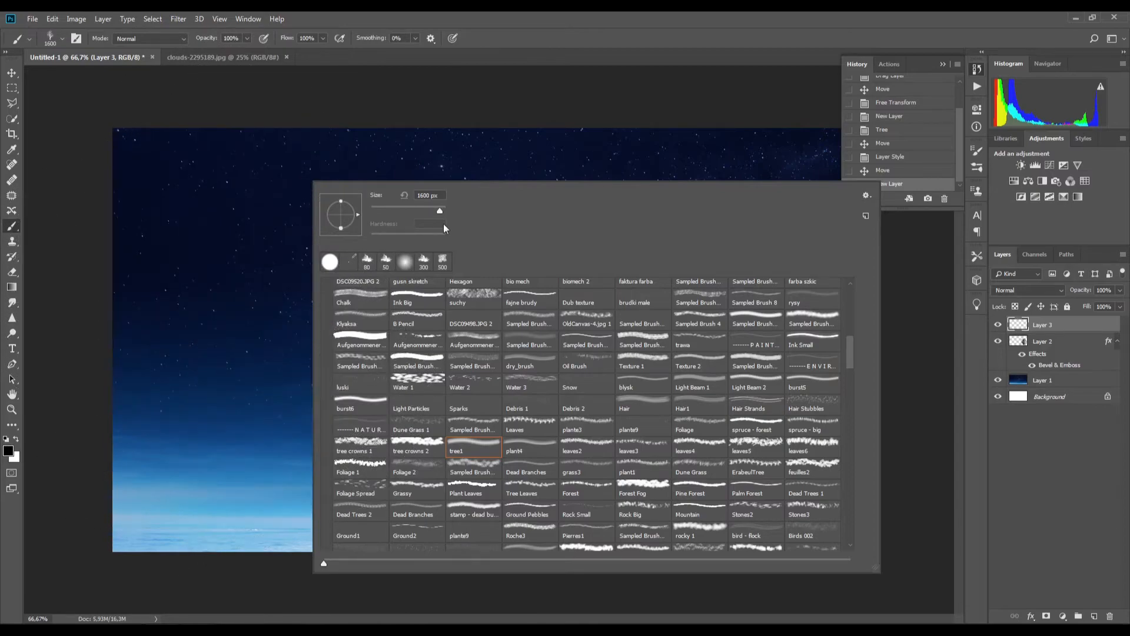
pyautogui.moveTo(407, 210); pyautogui.dragTo(439, 211)
pyautogui.moveTo(441, 210)
pyautogui.mouseDown()
pyautogui.moveTo(450, 213)
pyautogui.moveTo(439, 210)
pyautogui.mouseUp()
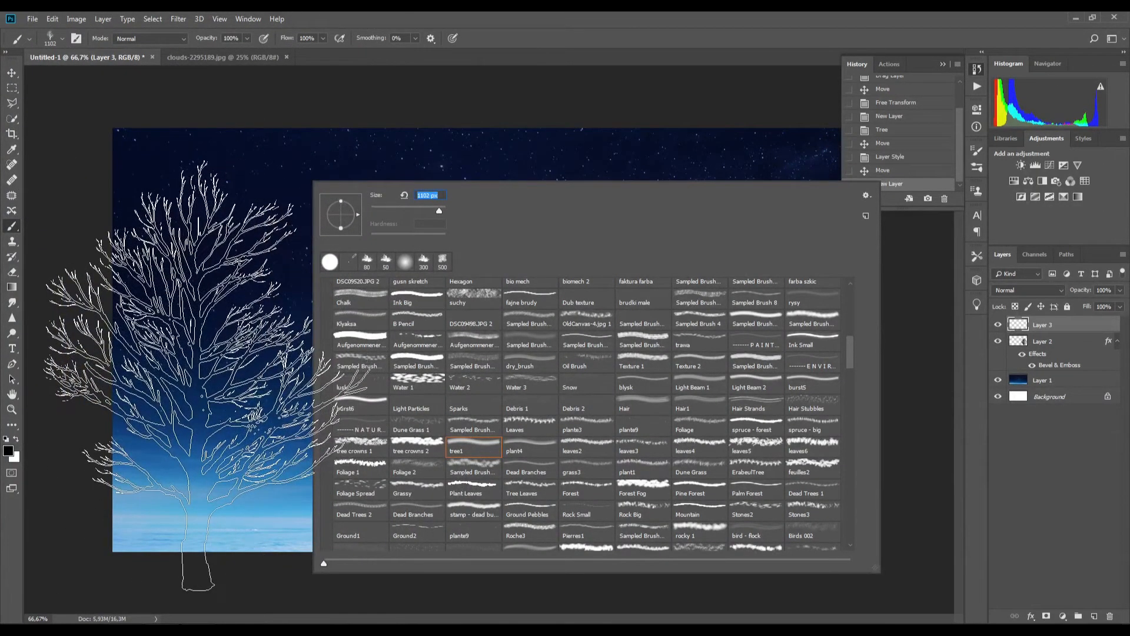
pyautogui.click(207, 375)
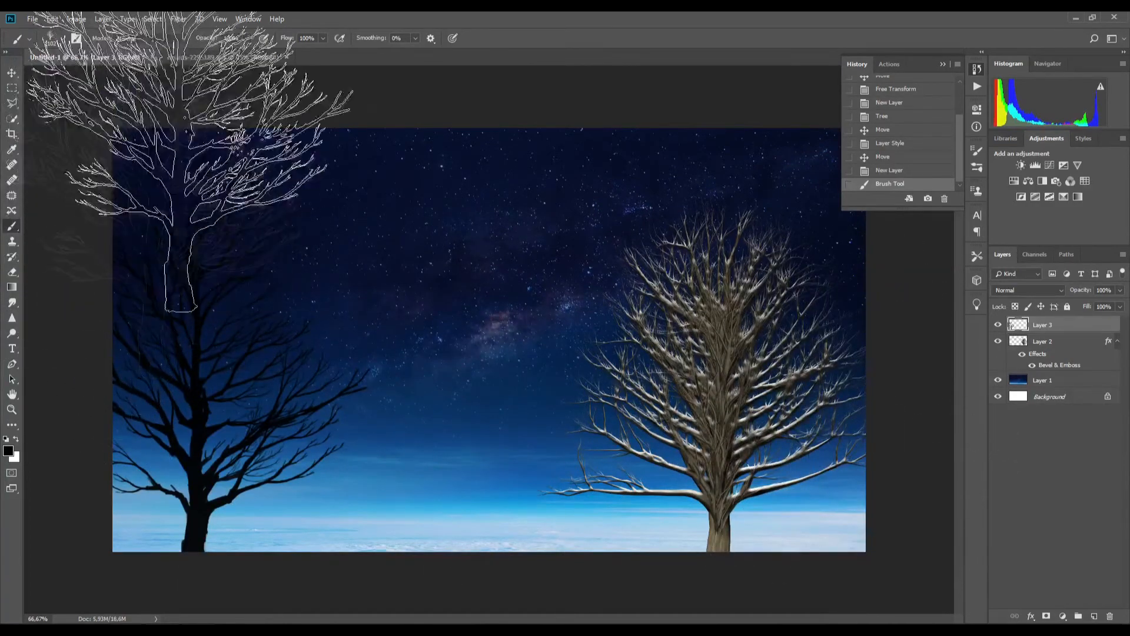
# Add Bevel & Emboss to the black tree's layer with 646% depth, 8 px size and 3 px soften.
pyautogui.doubleClick(1076, 327)
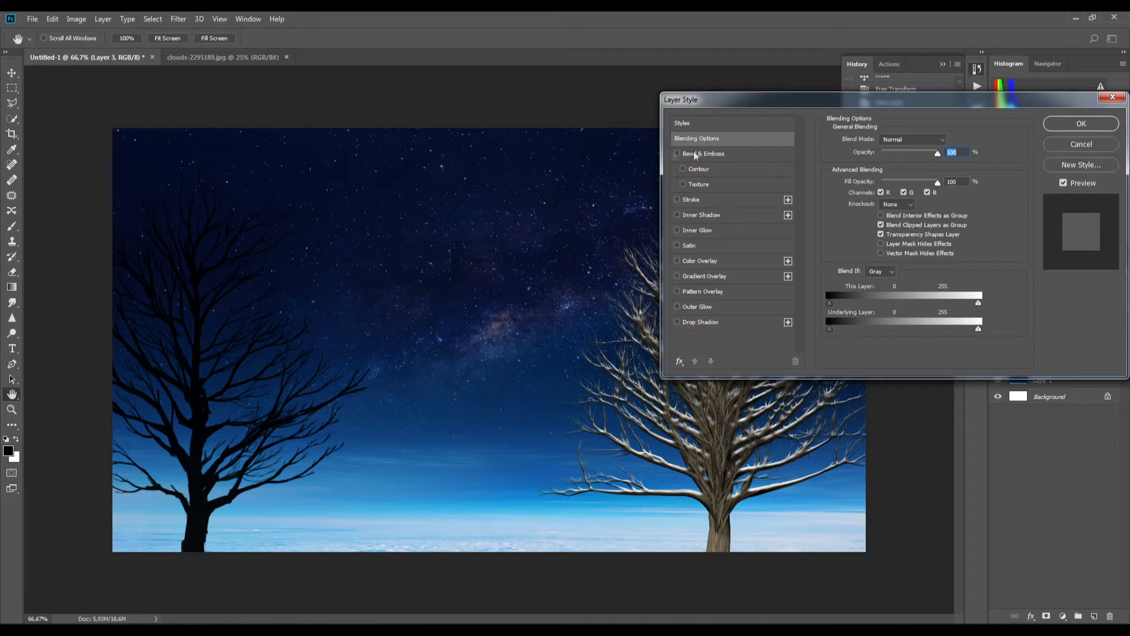
pyautogui.click(675, 153)
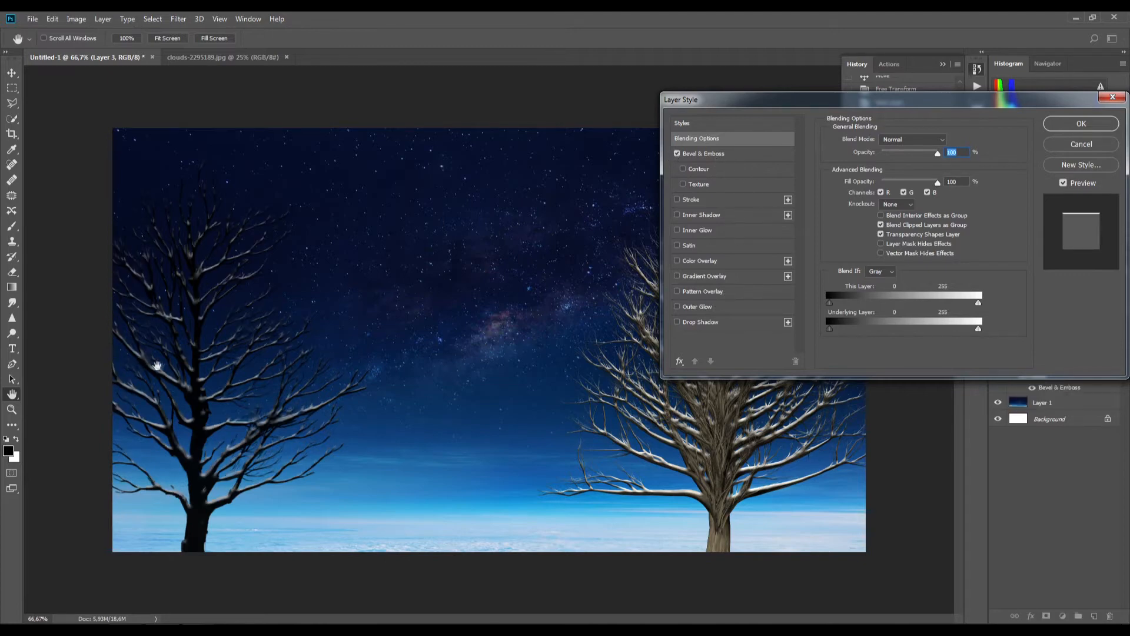
pyautogui.click(735, 153)
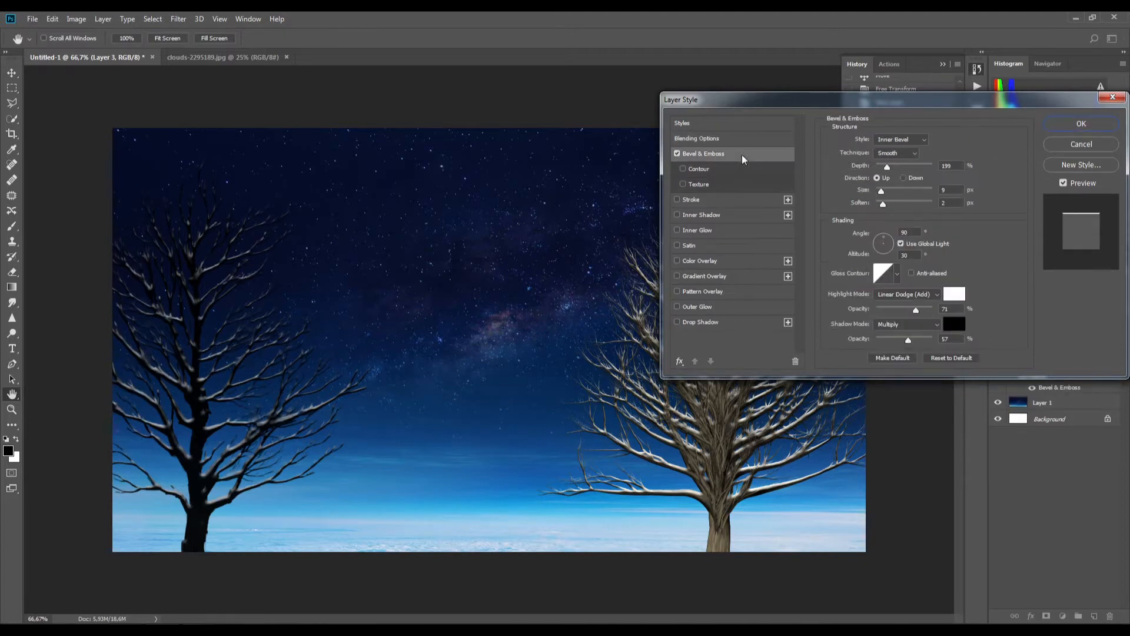
pyautogui.moveTo(887, 167); pyautogui.dragTo(912, 168)
pyautogui.moveTo(882, 205); pyautogui.dragTo(884, 204)
pyautogui.moveTo(881, 191); pyautogui.dragTo(880, 191)
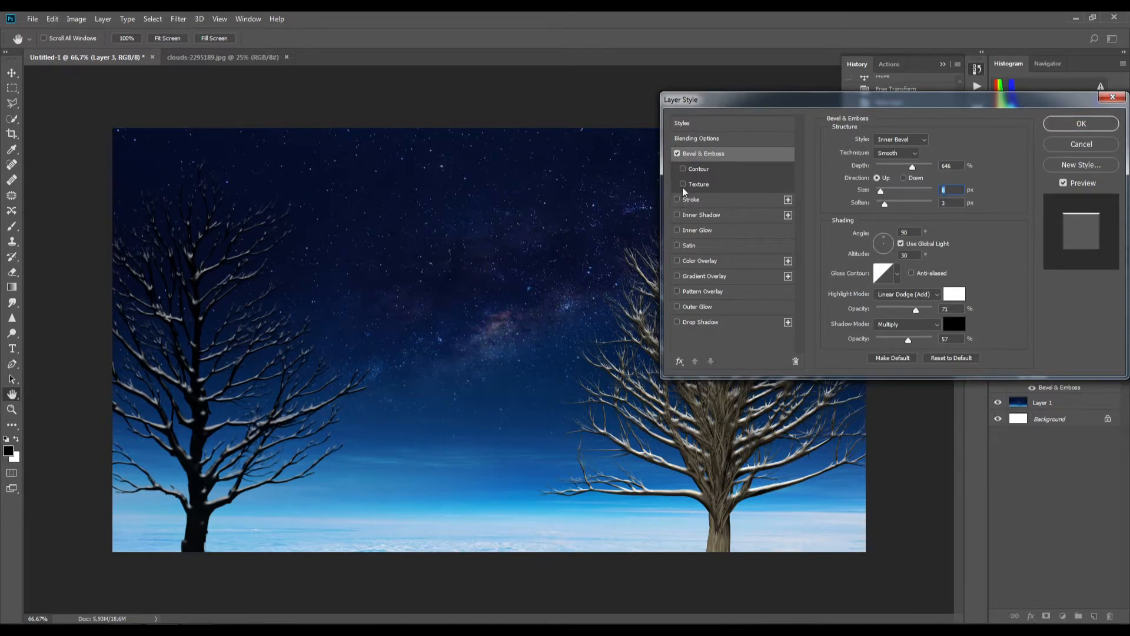
# Try the Contour and Texture options on the black tree's bevel.
pyautogui.click(697, 170)
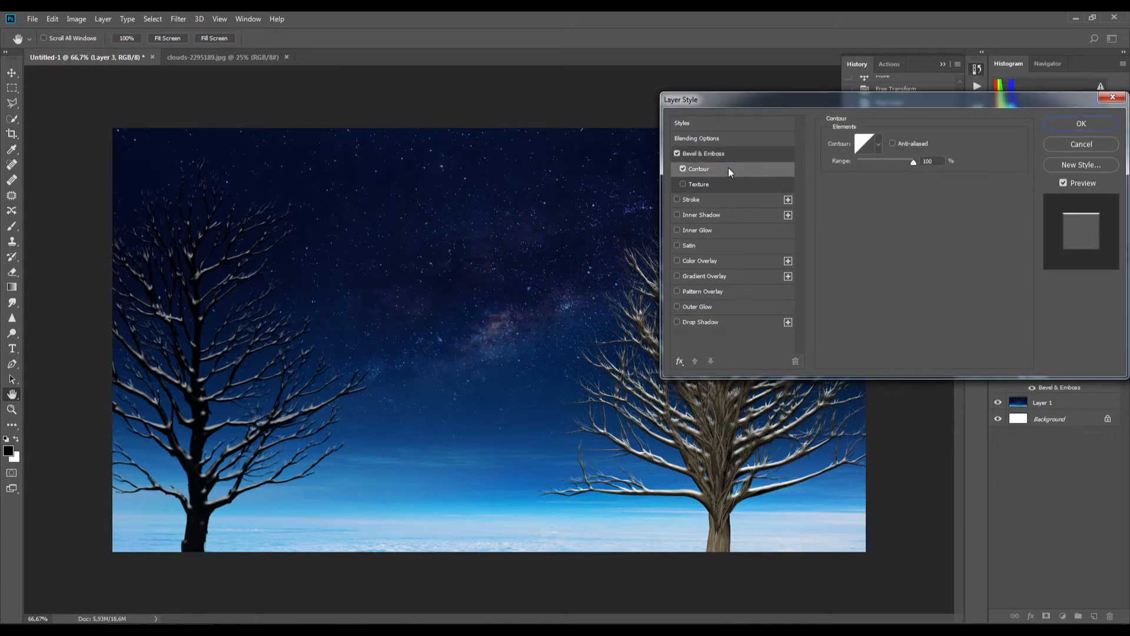
pyautogui.click(682, 168)
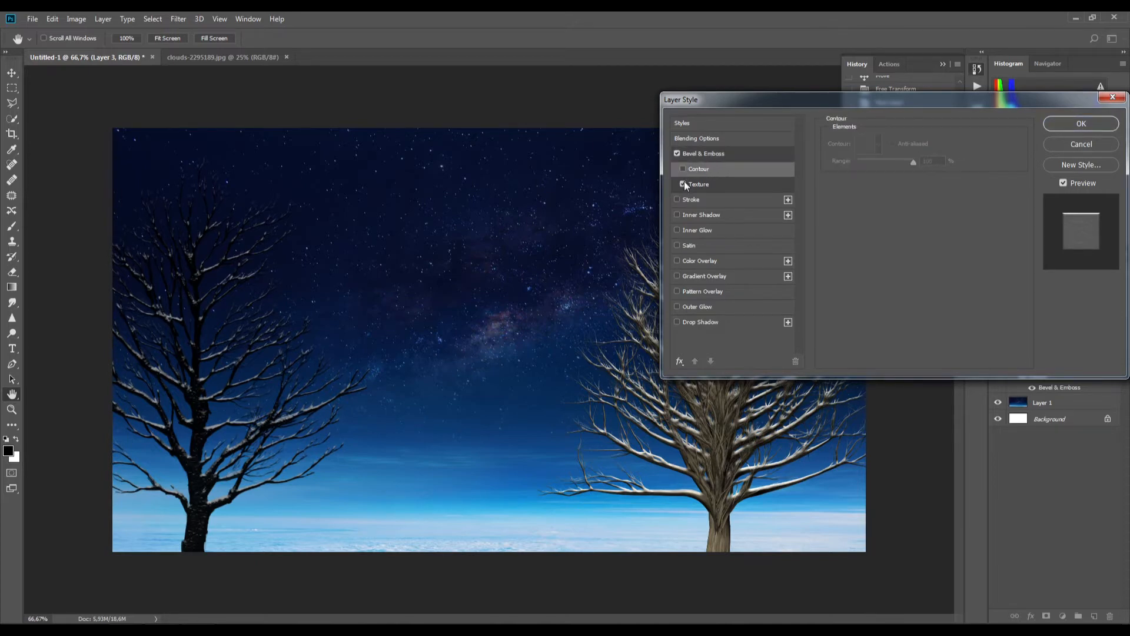
pyautogui.click(683, 183)
pyautogui.click(684, 184)
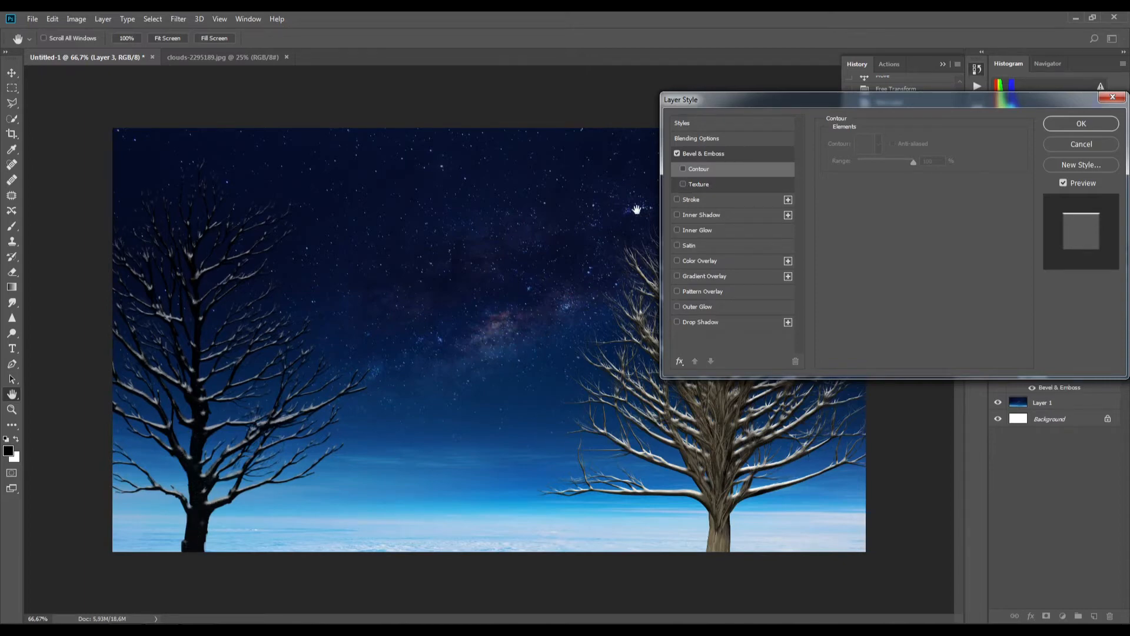
# Apply the black tree's layer style and add a new layer above it.
pyautogui.click(1086, 123)
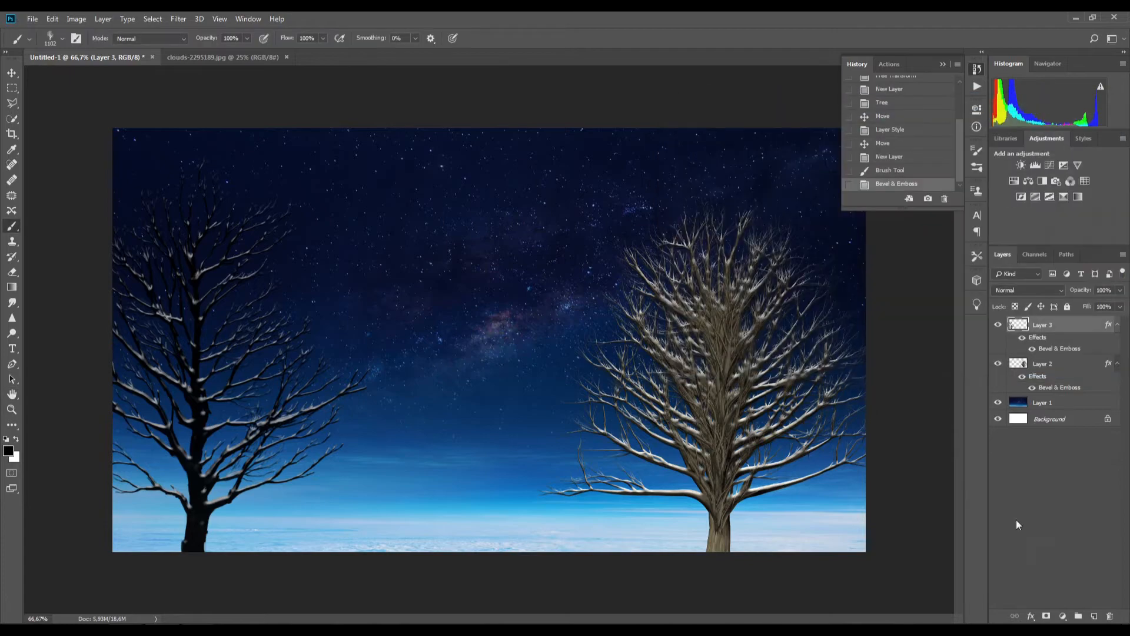
pyautogui.click(1094, 615)
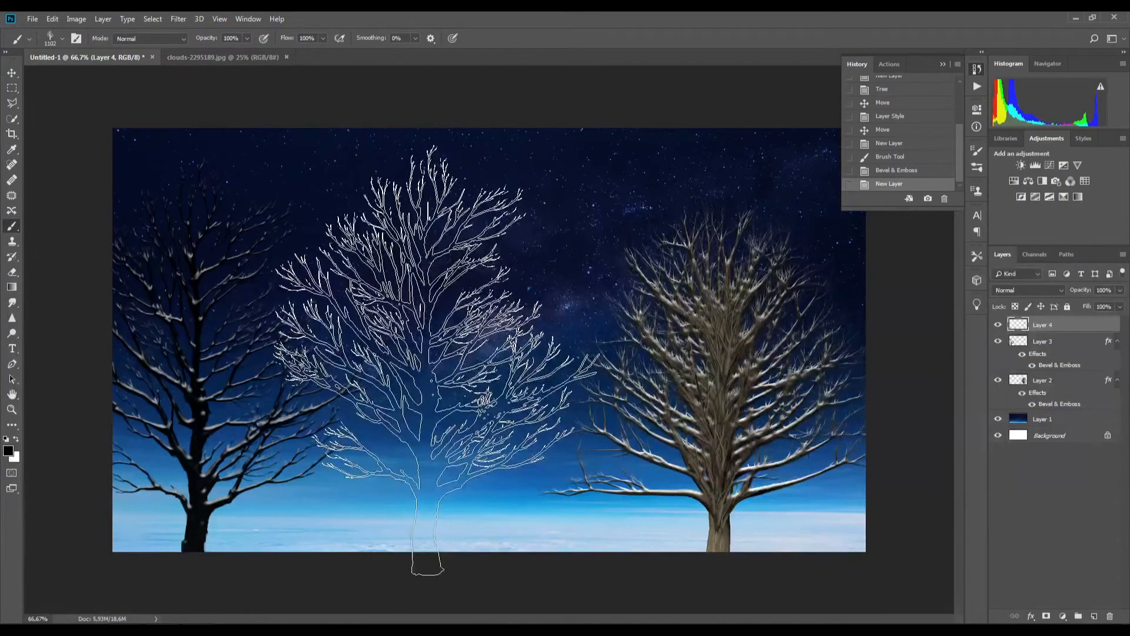
# Render a Spruce Tree with light direction 2 and leaves amount 48, and position it between the two bare trees.
pyautogui.click(180, 21)
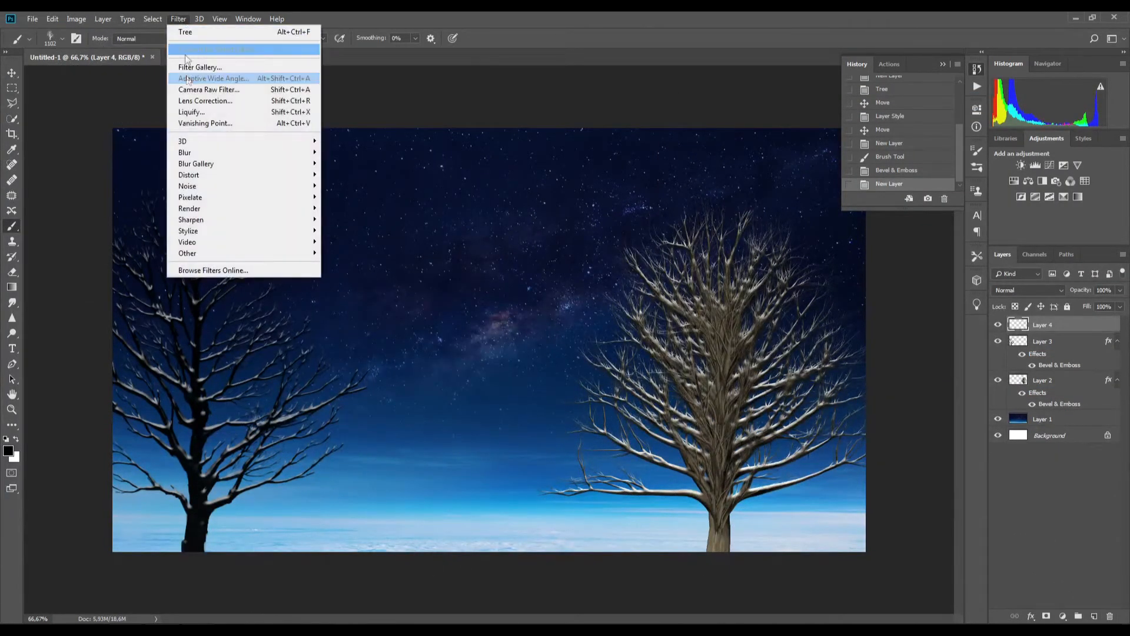
pyautogui.moveTo(242, 208)
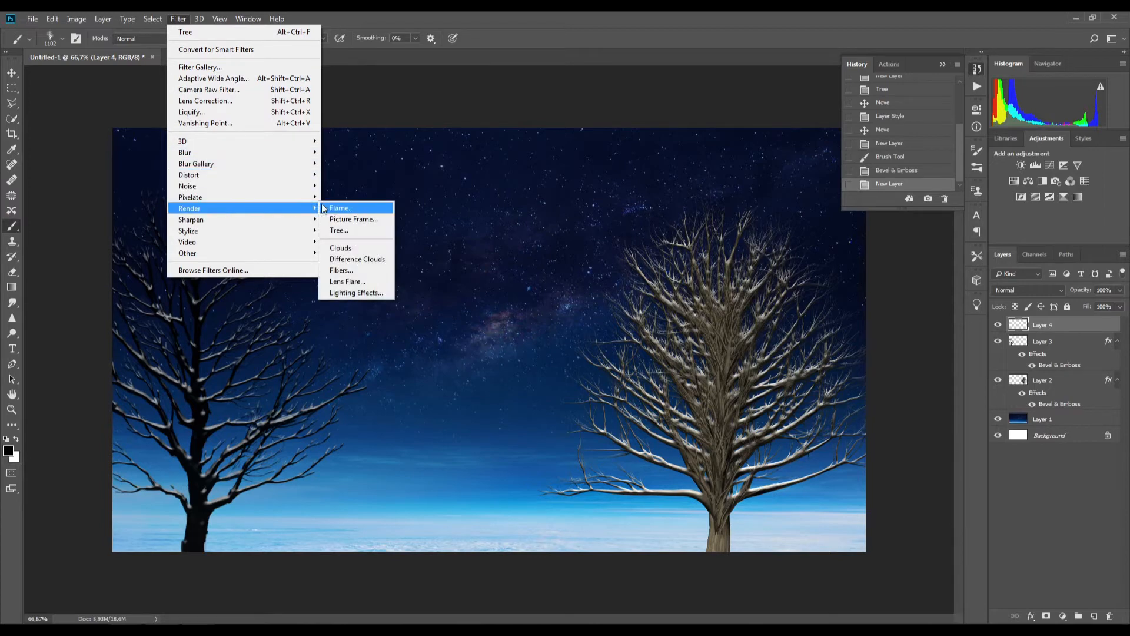
pyautogui.click(354, 230)
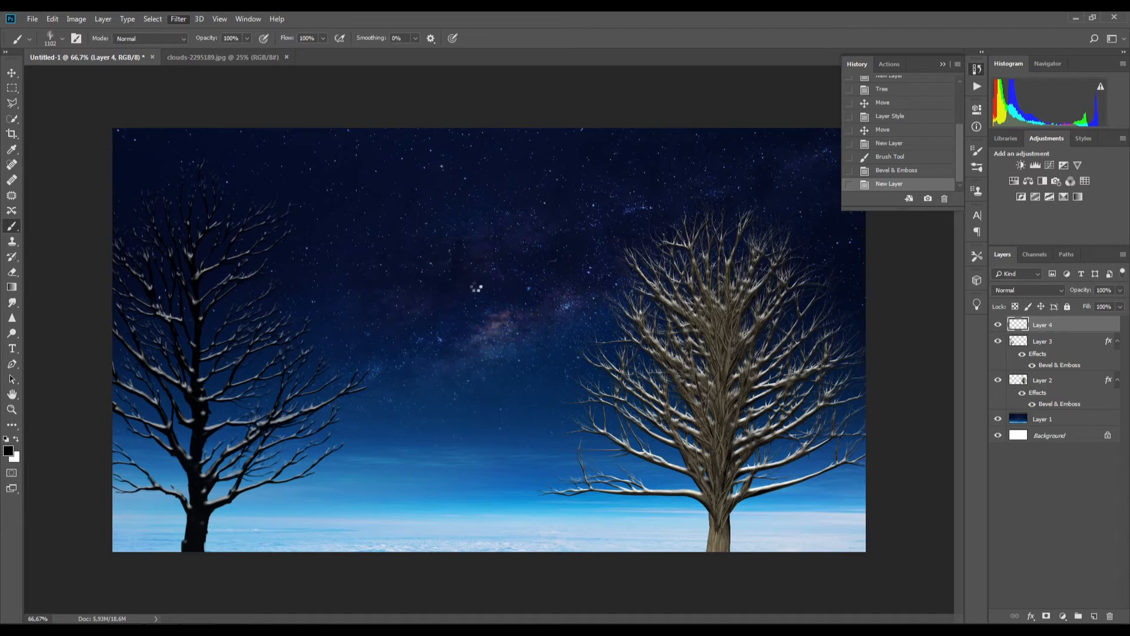
pyautogui.click(700, 207)
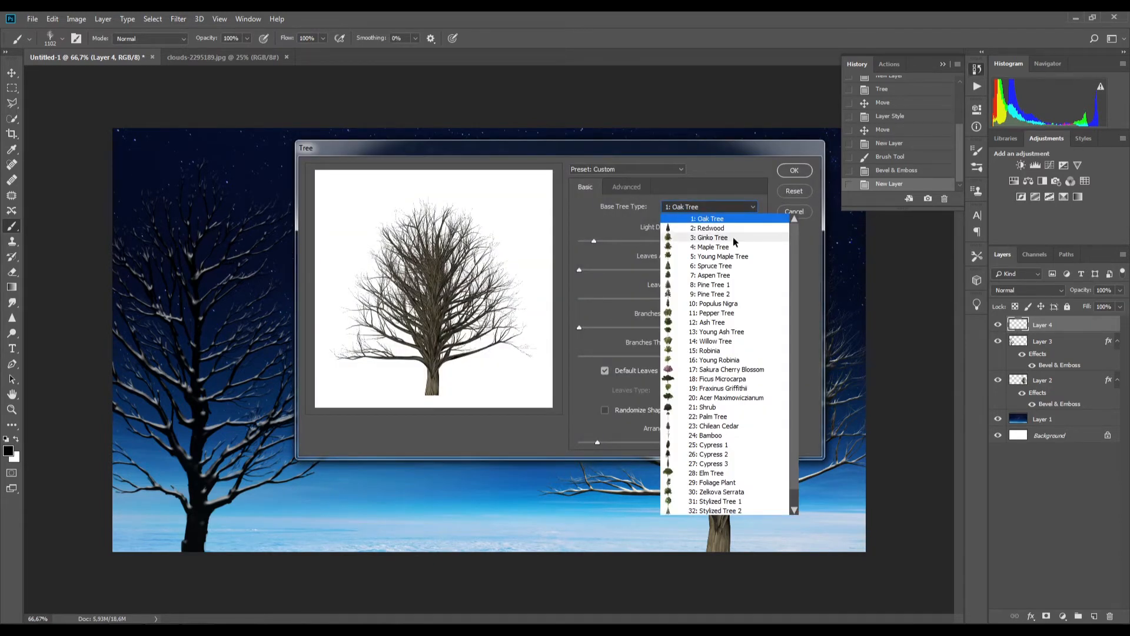
pyautogui.click(711, 285)
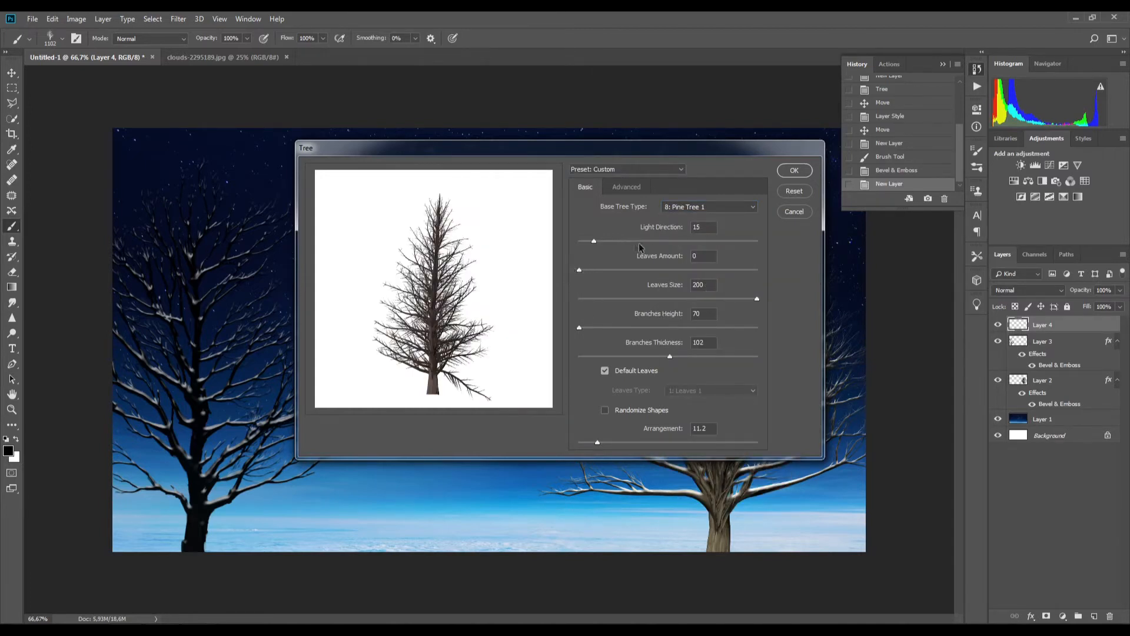
pyautogui.click(663, 270)
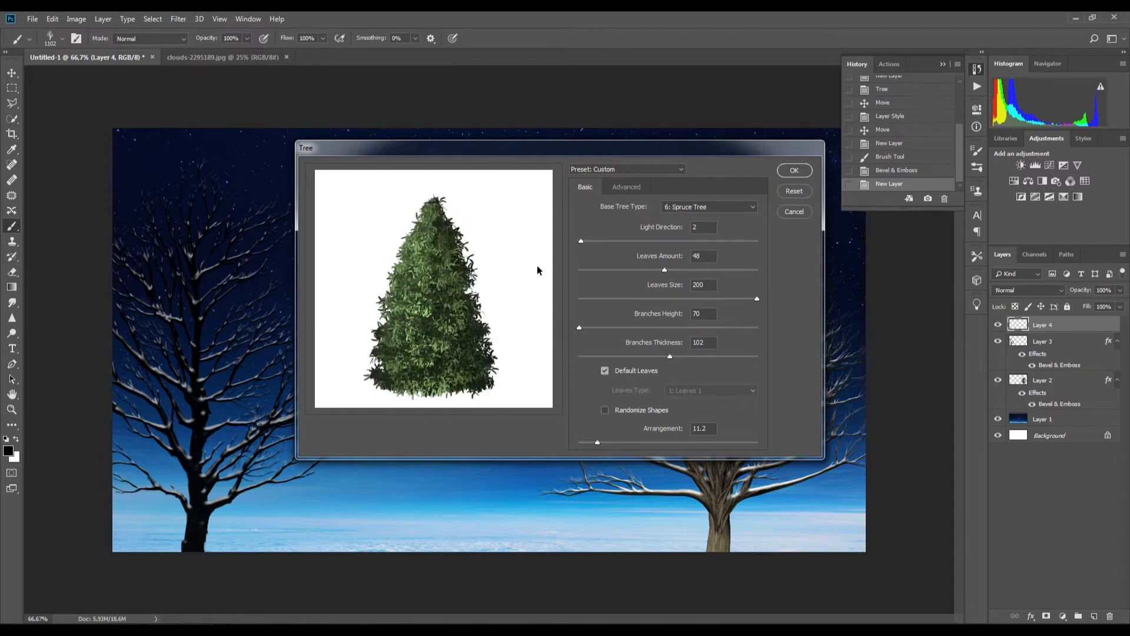
pyautogui.click(793, 170)
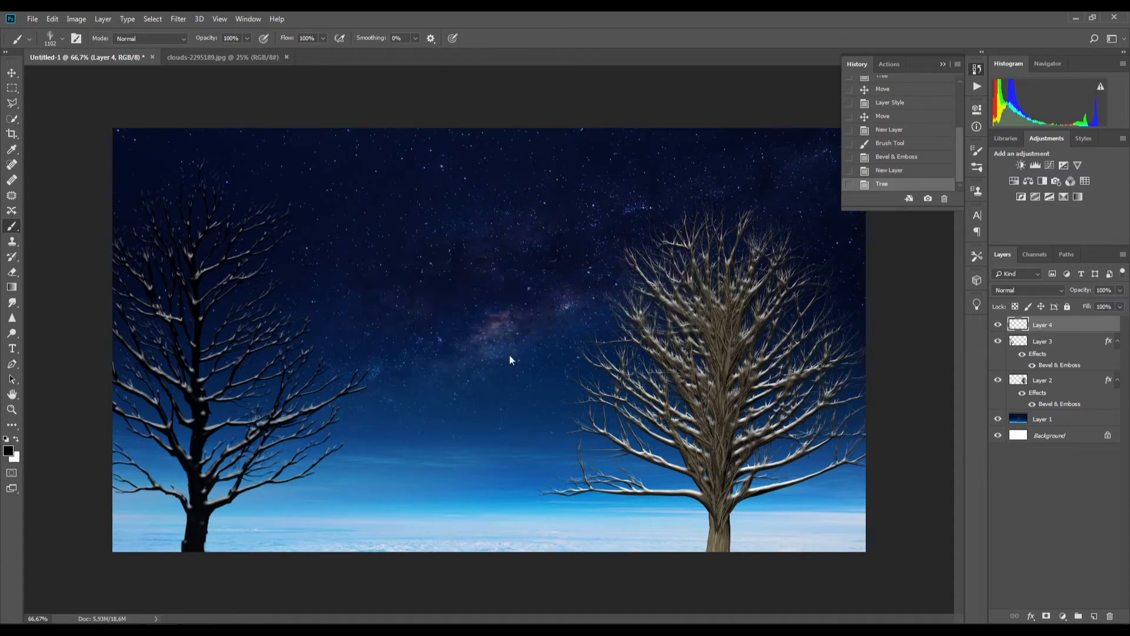
pyautogui.click(12, 73)
pyautogui.moveTo(501, 404); pyautogui.dragTo(488, 436)
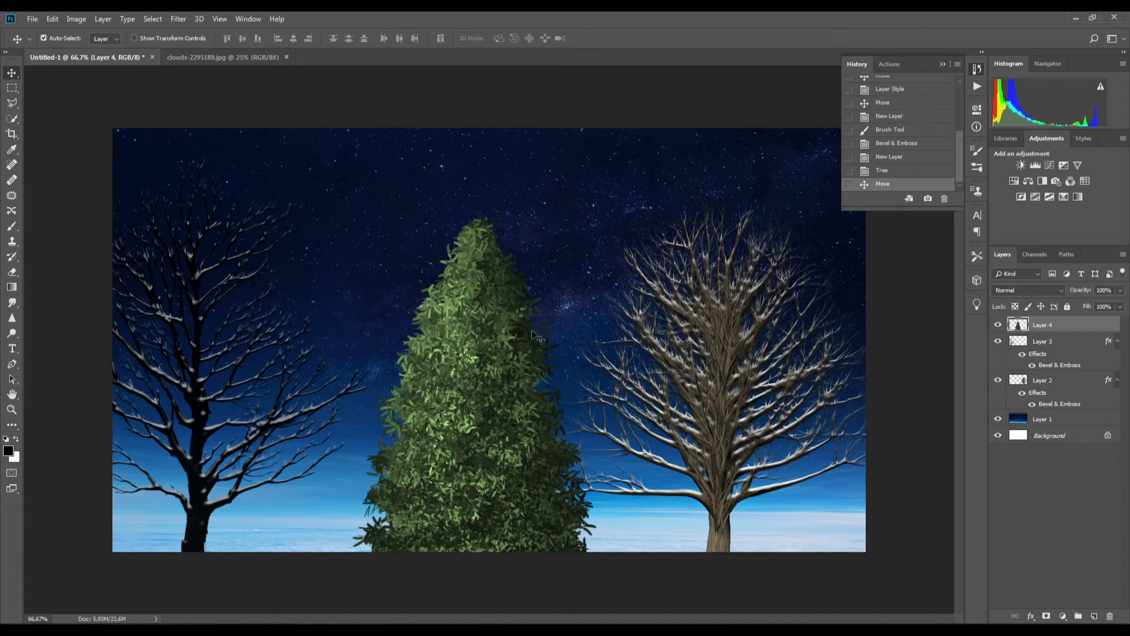
# Apply Bevel & Emboss to the spruce's layer with a stronger highlight opacity.
pyautogui.doubleClick(1082, 324)
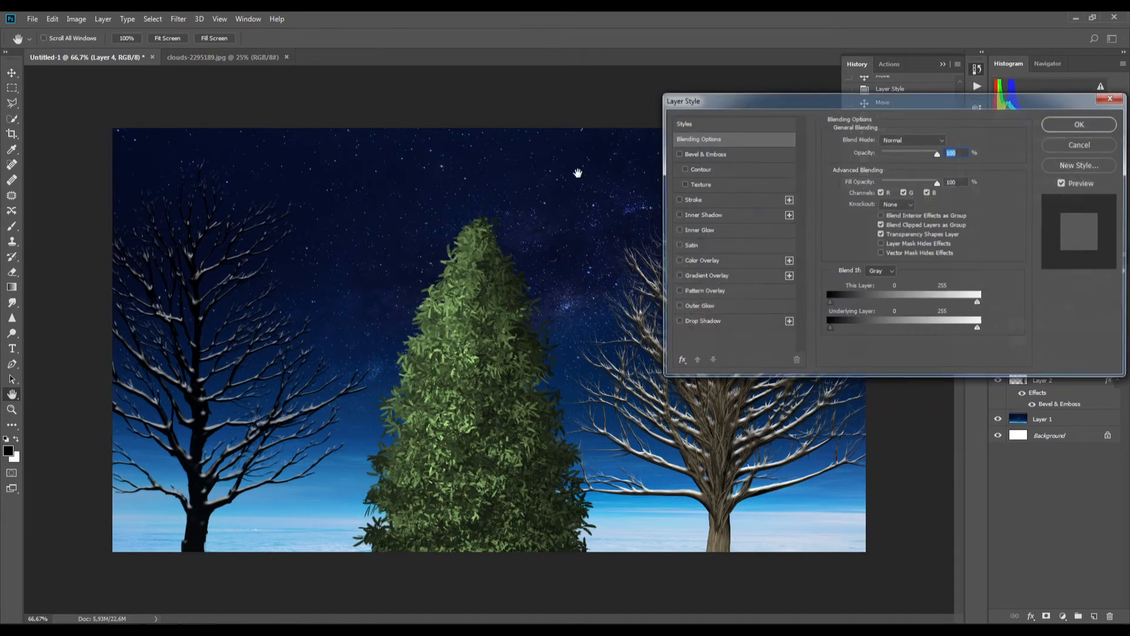
pyautogui.click(678, 153)
pyautogui.click(703, 153)
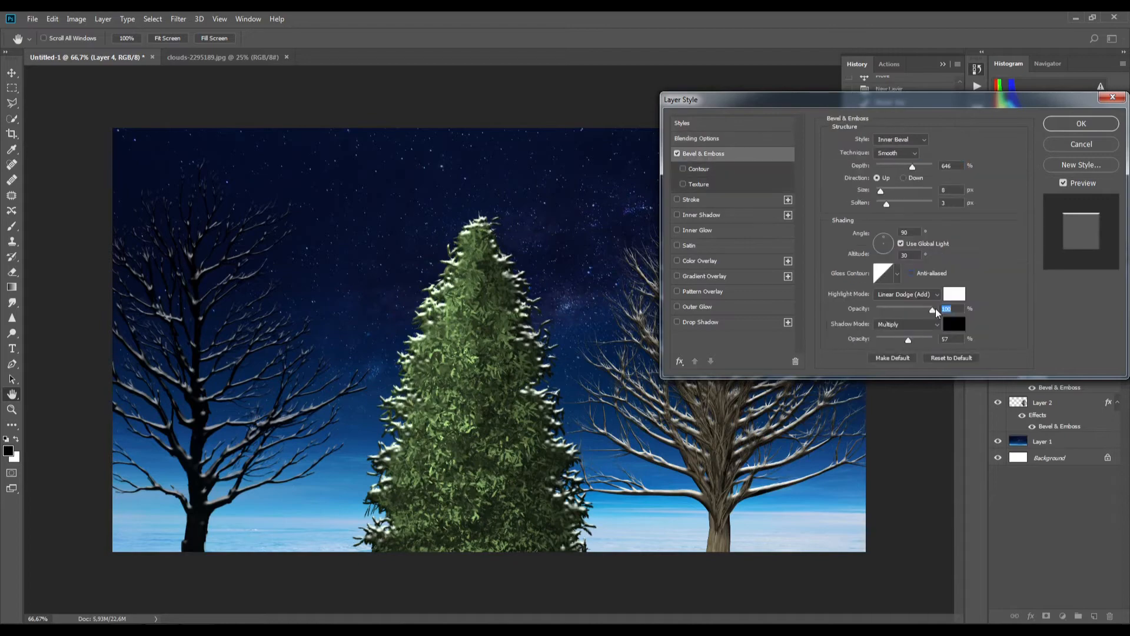
pyautogui.moveTo(928, 311); pyautogui.dragTo(922, 310)
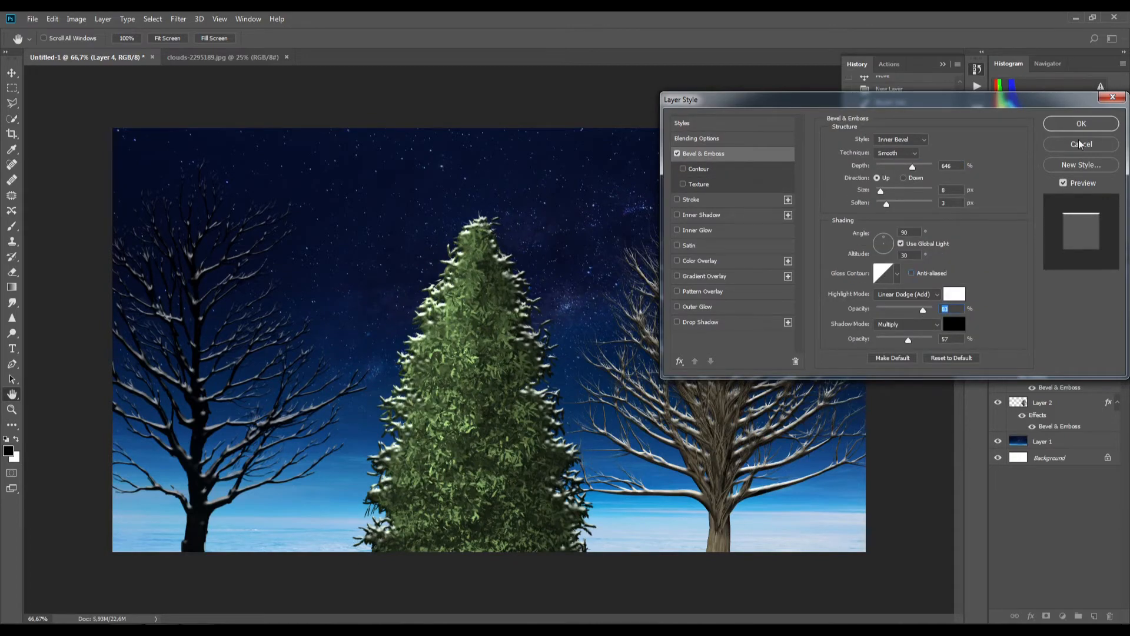
pyautogui.click(1081, 124)
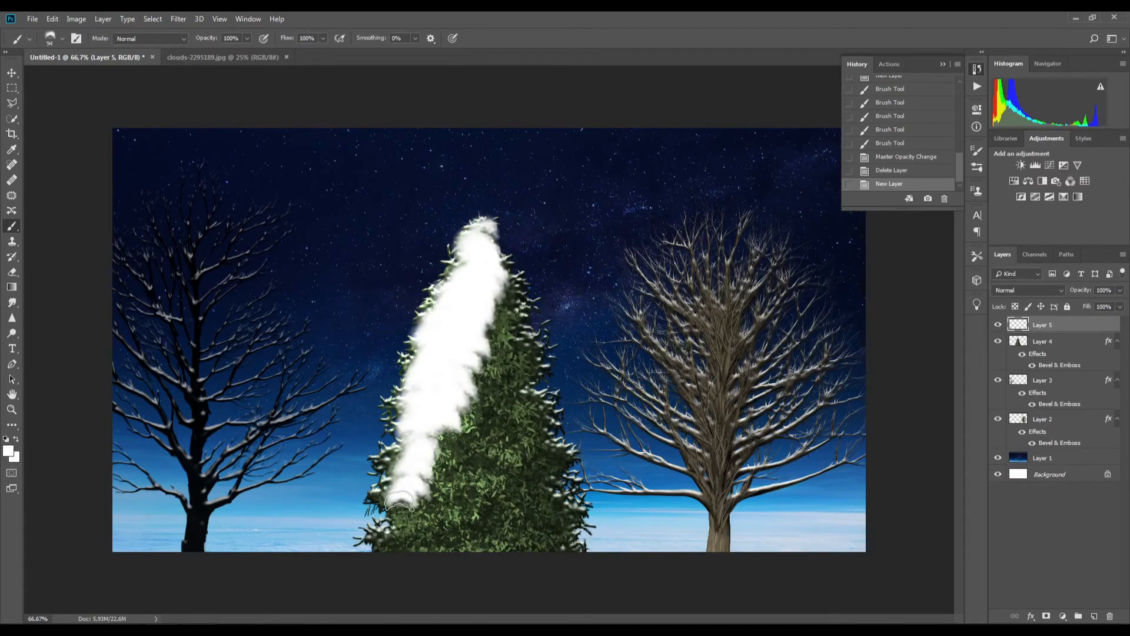
# Paint white snow over the whole spruce on the new layer and change the foreground colour to light gray dfdede.
pyautogui.moveTo(399, 501)
pyautogui.mouseDown()
pyautogui.moveTo(525, 390)
pyautogui.moveTo(524, 358)
pyautogui.moveTo(480, 516)
pyautogui.mouseUp()
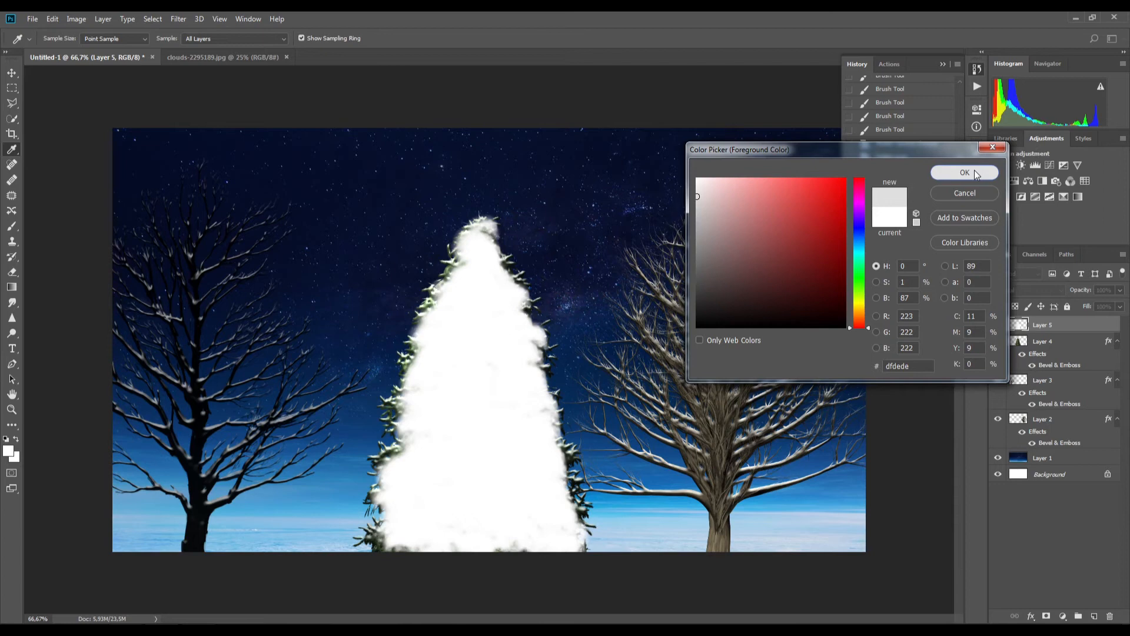
pyautogui.click(964, 172)
pyautogui.press('b')
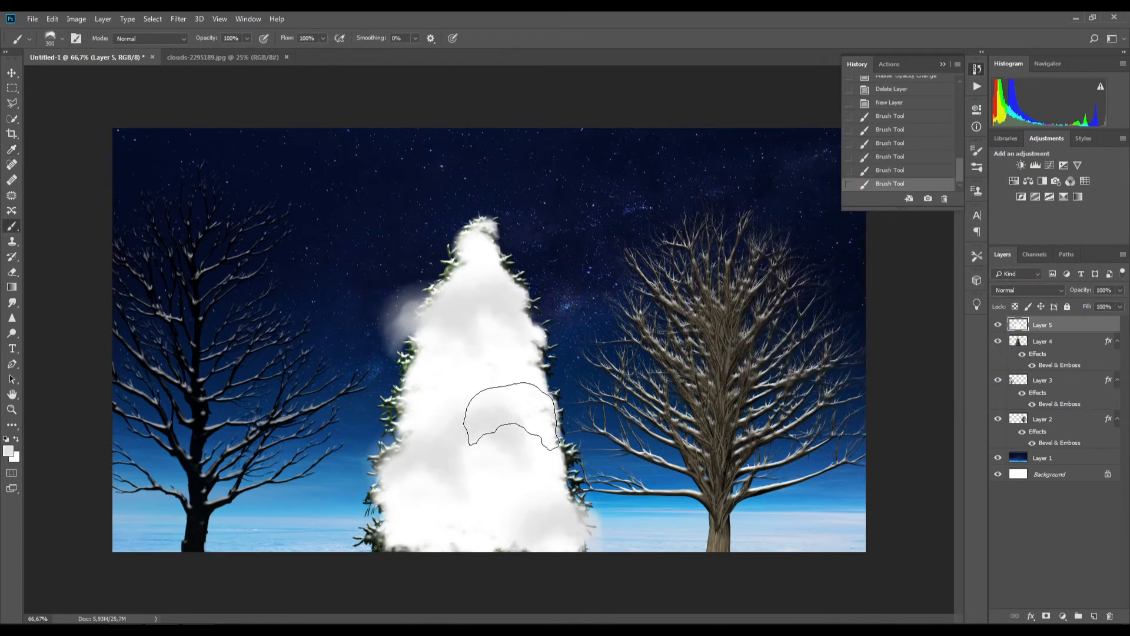
# Shade the snow on the spruce in light gray with the Clouds 1 brush, reducing its size for finer strokes.
pyautogui.rightClick(511, 416)
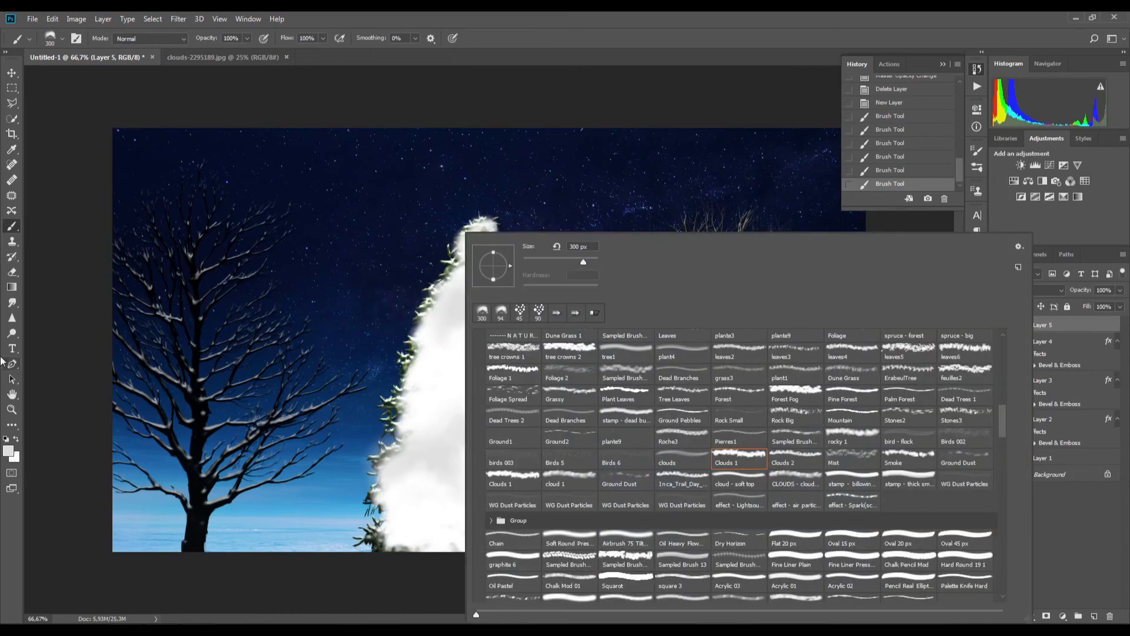
pyautogui.click(9, 450)
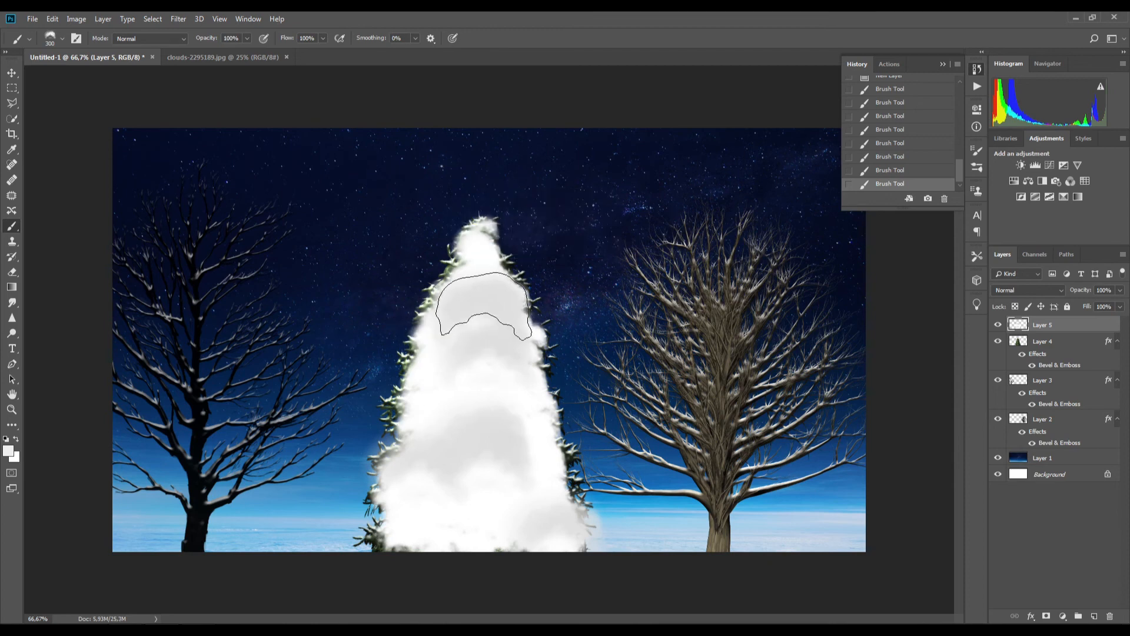
pyautogui.press('[')
pyautogui.press('[')
pyautogui.press('[')
pyautogui.press('[')
pyautogui.press('[')
pyautogui.press('[')
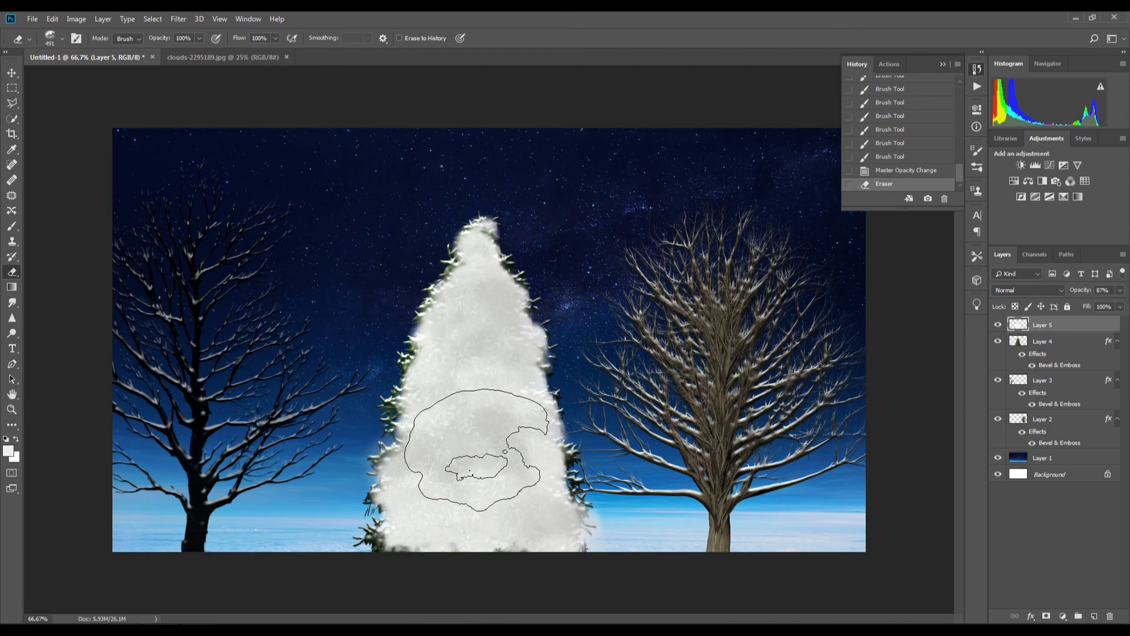
# Try erasing small patches of the spruce's snow with the eraser reduced to 125 px.
pyautogui.press('[')
pyautogui.press('[')
pyautogui.press('[')
pyautogui.press('[')
pyautogui.press('[')
pyautogui.press('[')
pyautogui.press('[')
pyautogui.click(481, 347)
pyautogui.click(434, 404)
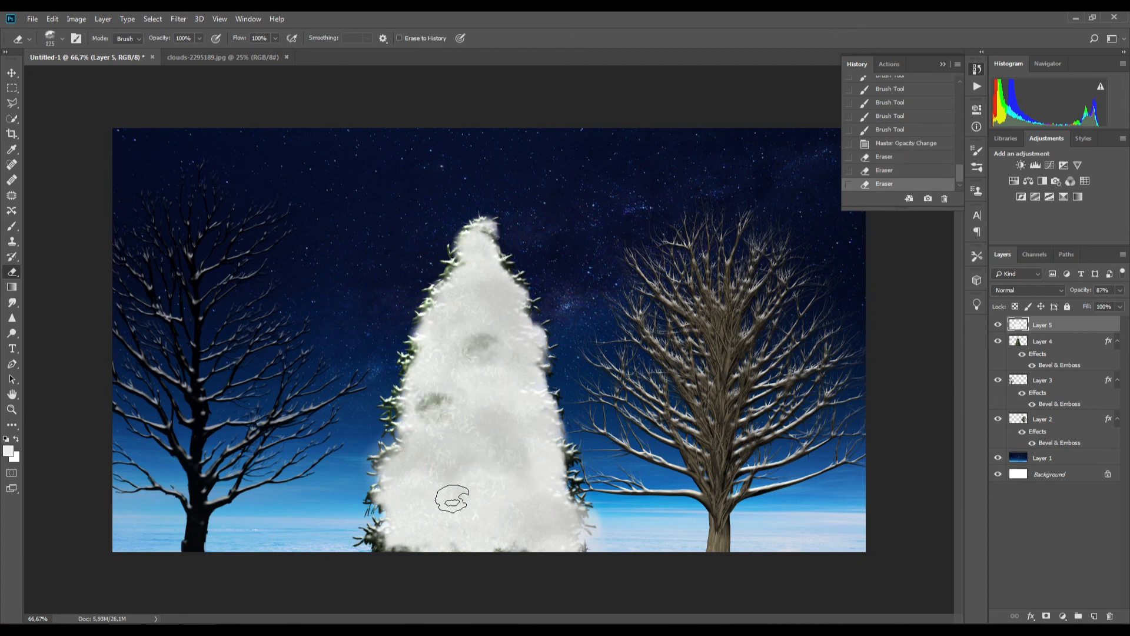
pyautogui.click(945, 199)
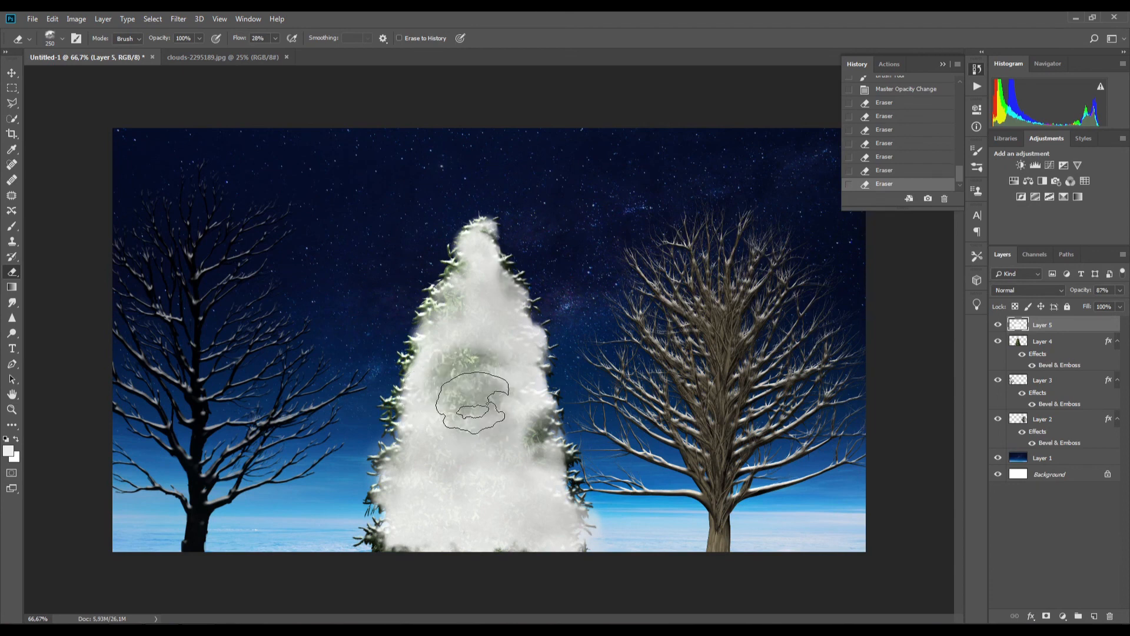
# Softly erase snow across the middle of the spruce with a 250 px eraser at 28% flow.
pyautogui.moveTo(472, 402); pyautogui.dragTo(436, 447)
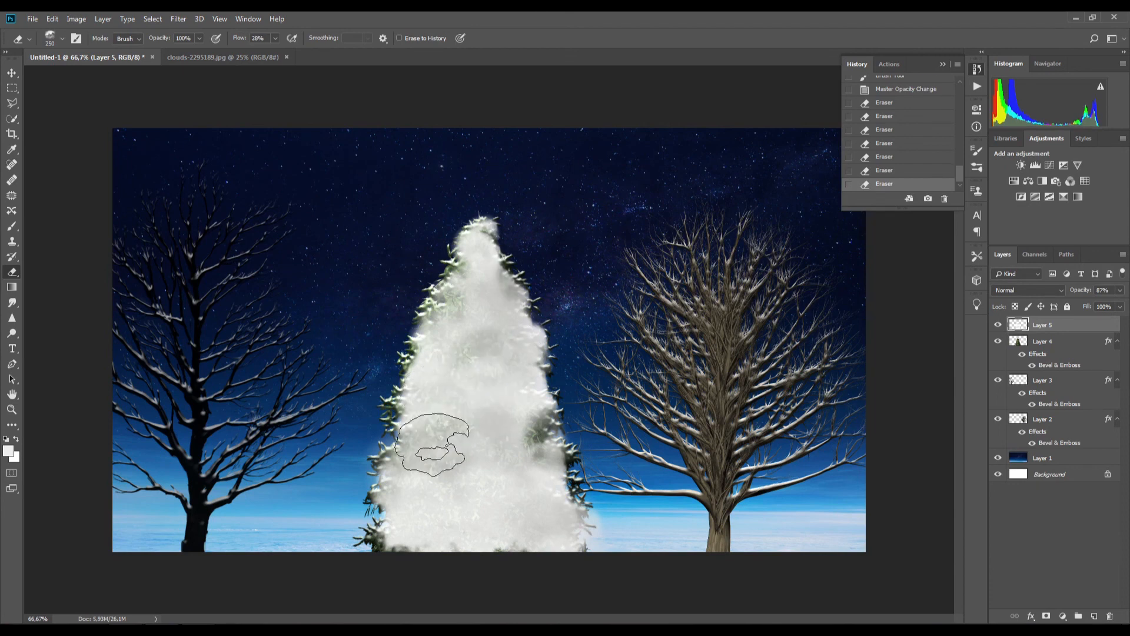